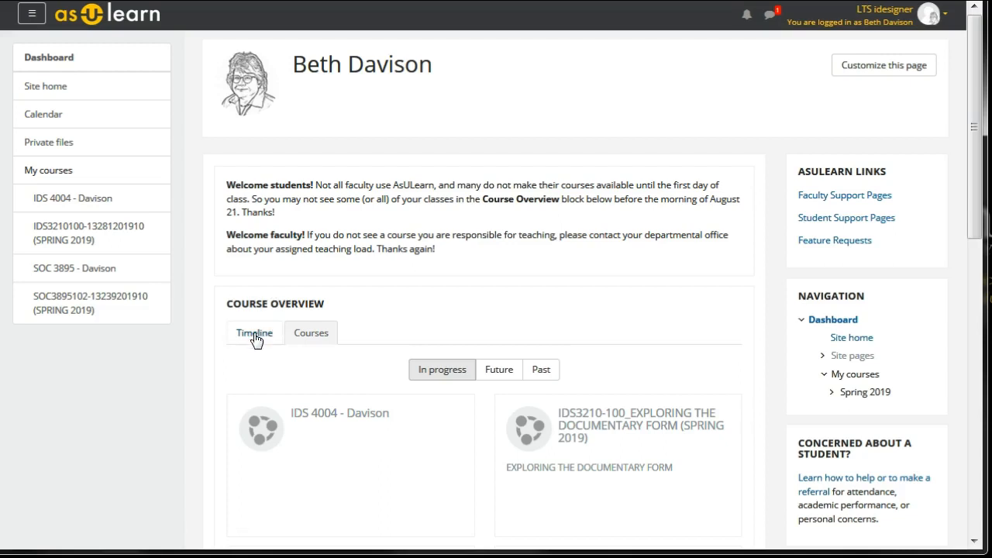
- Look through the past, future and in-progress course lists in the Course Overview
click(311, 341)
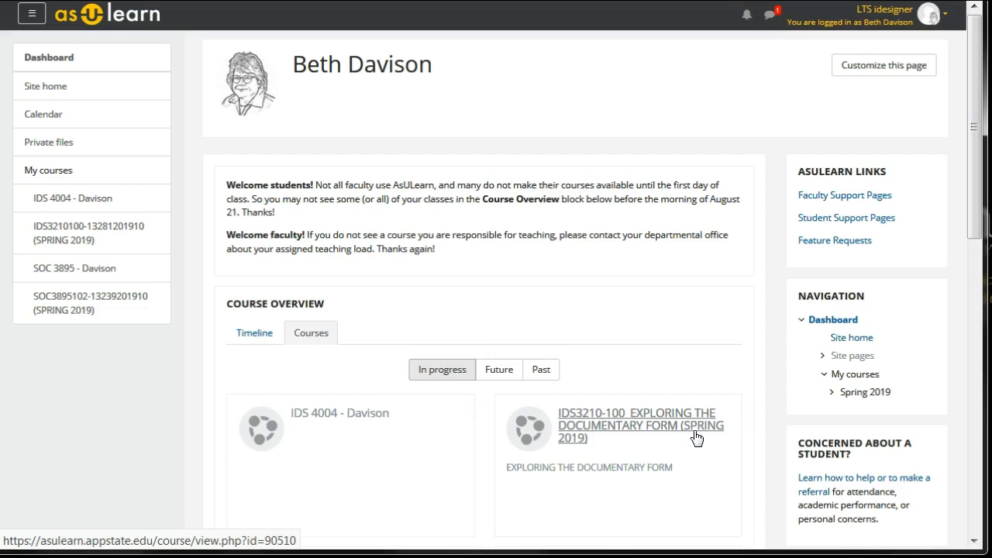
click(546, 374)
scroll(656, 399, down, 3)
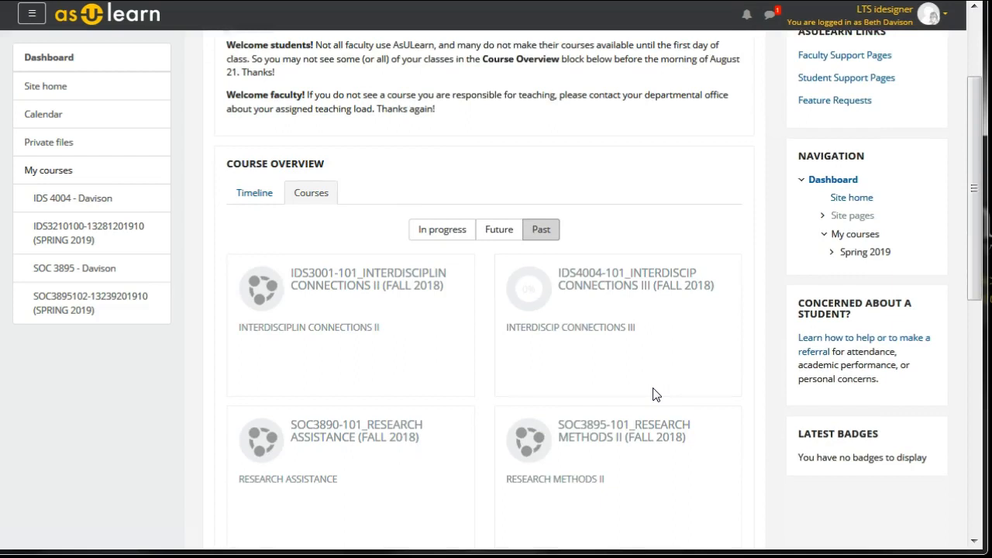
click(500, 234)
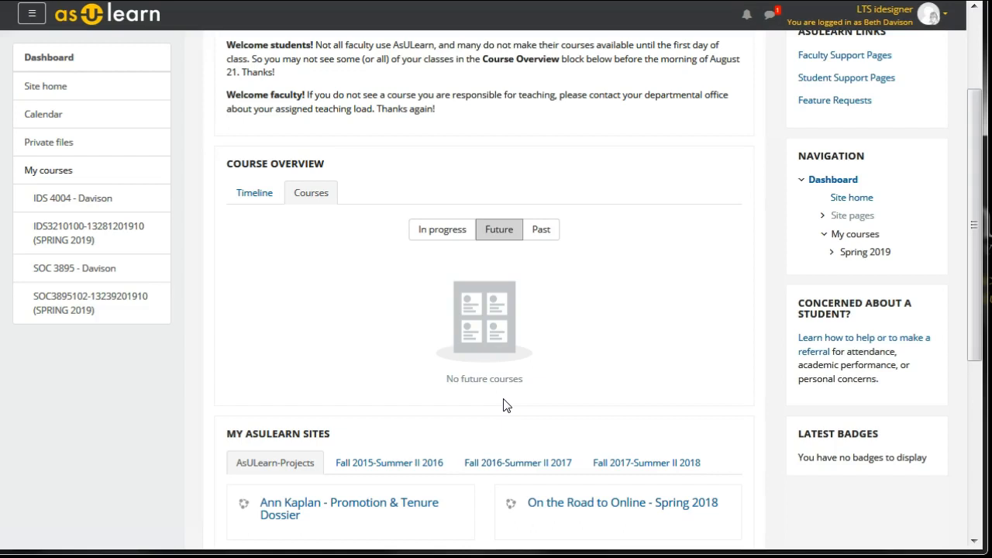
click(438, 233)
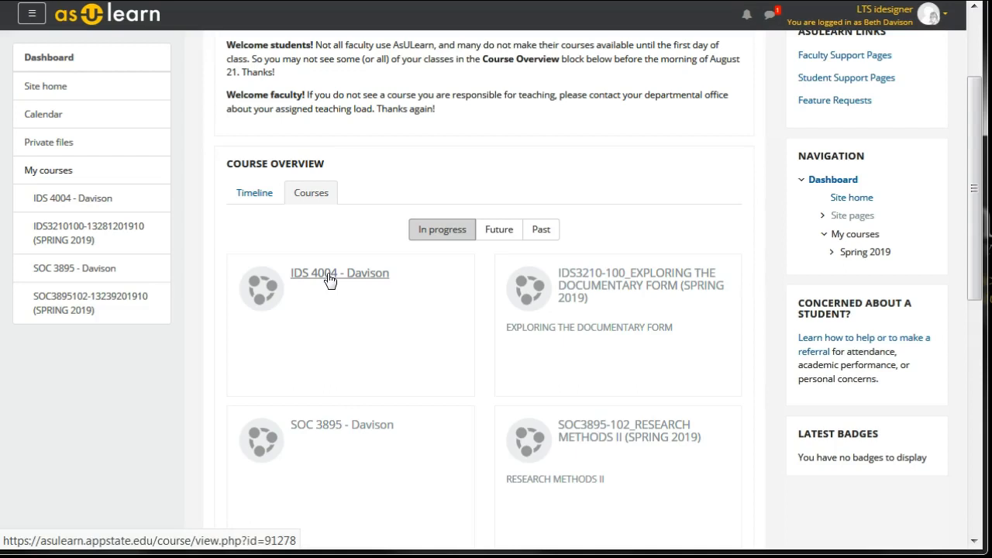
click(548, 241)
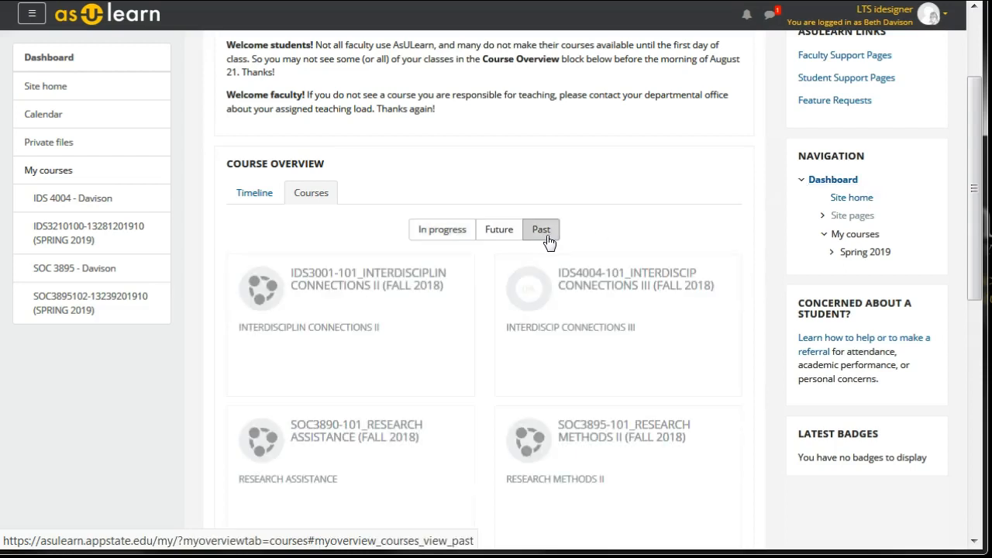
click(443, 230)
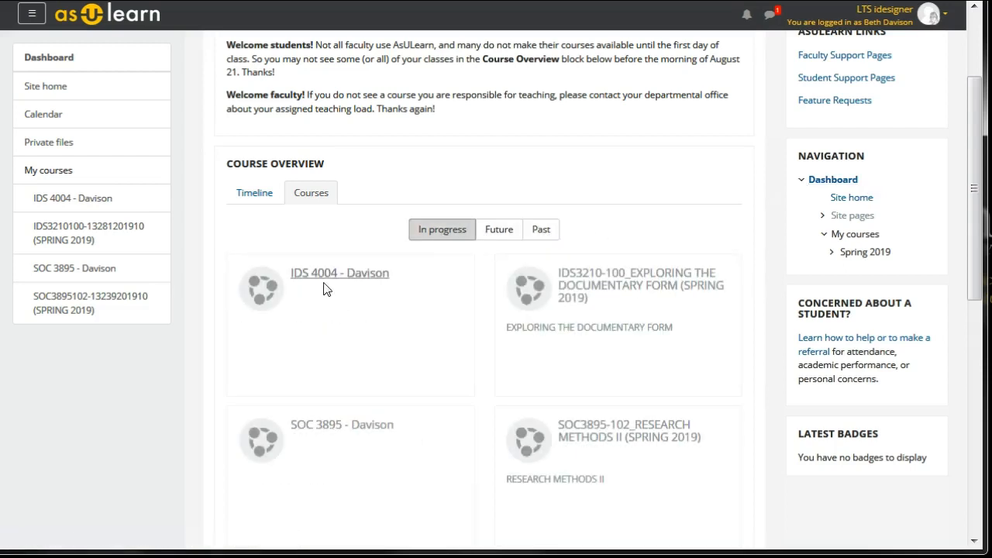
click(309, 281)
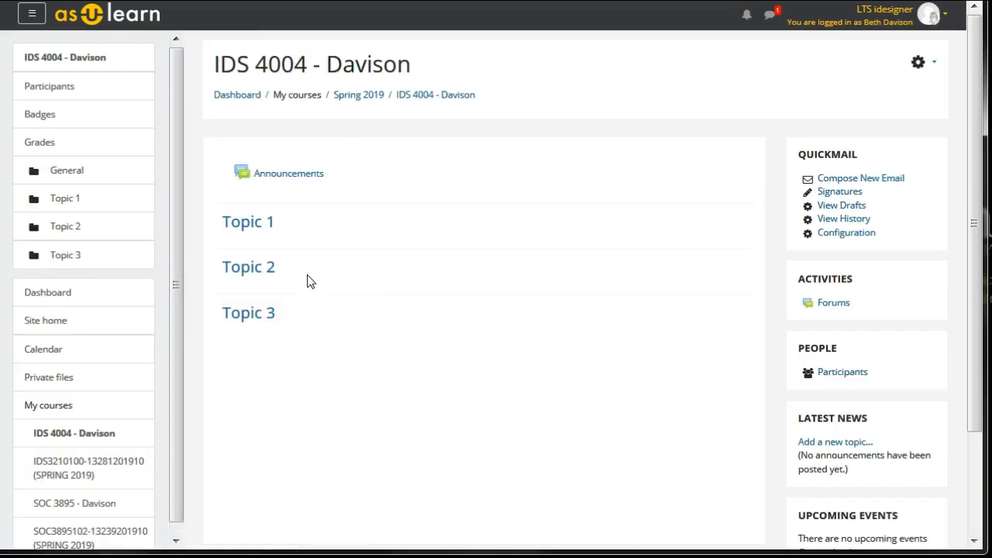
click(918, 62)
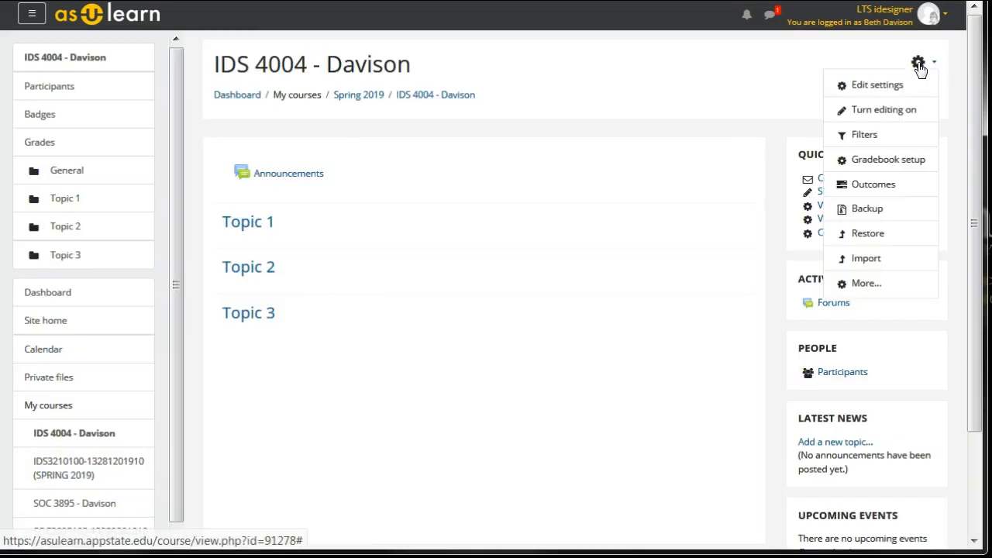
click(868, 264)
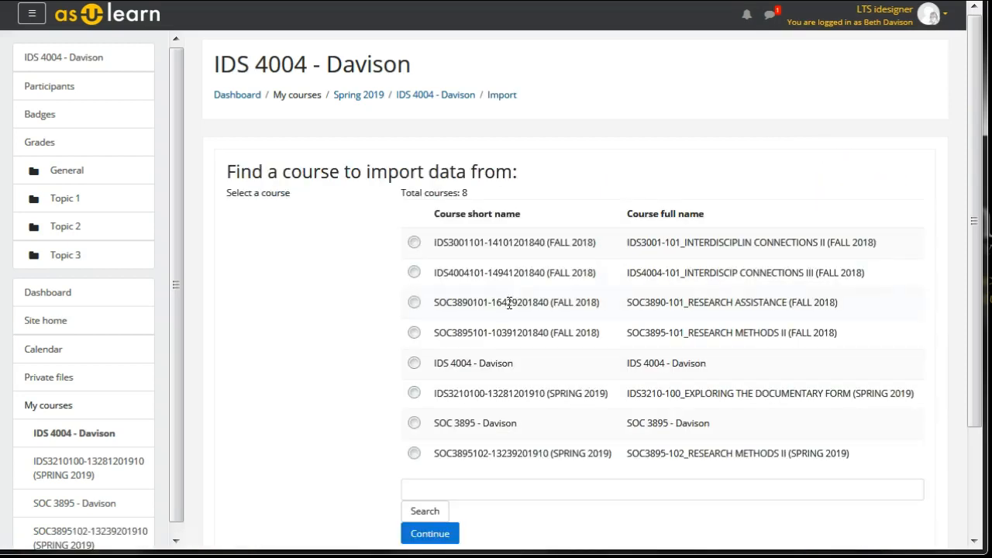
click(414, 272)
scroll(573, 508, down, 2)
click(421, 467)
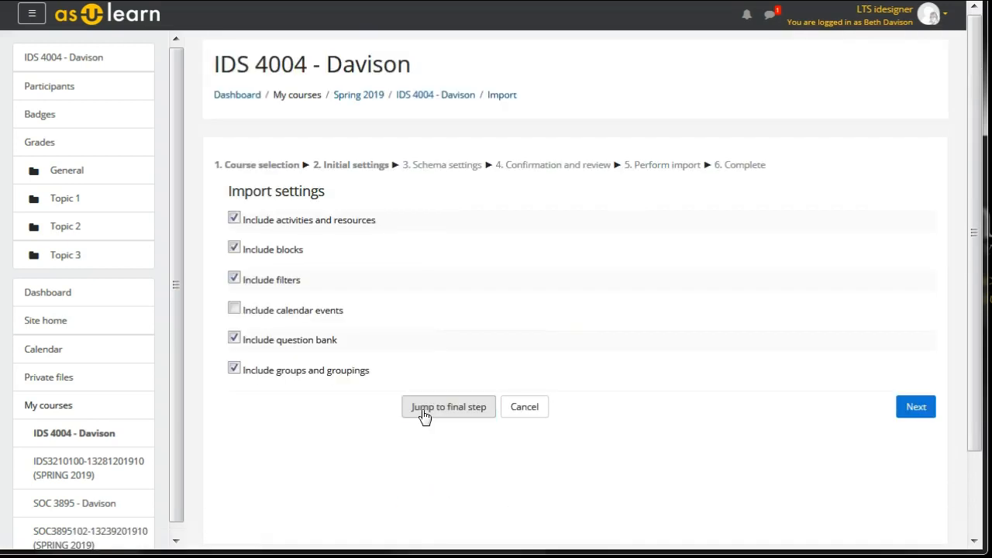
click(424, 414)
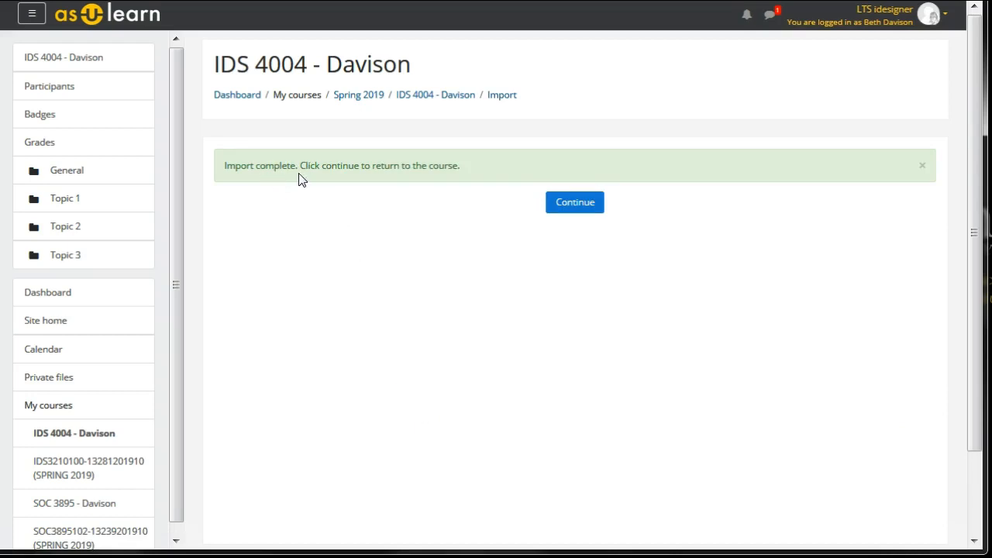
click(574, 203)
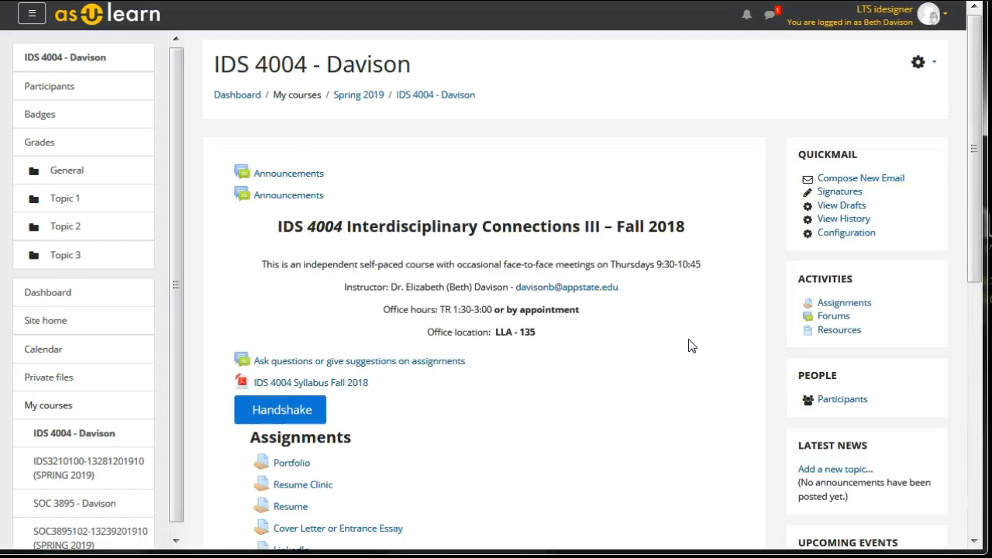
- Review the imported assignments and resources on the IDS 4004 course page
scroll(658, 372, down, 2)
scroll(619, 402, down, 2)
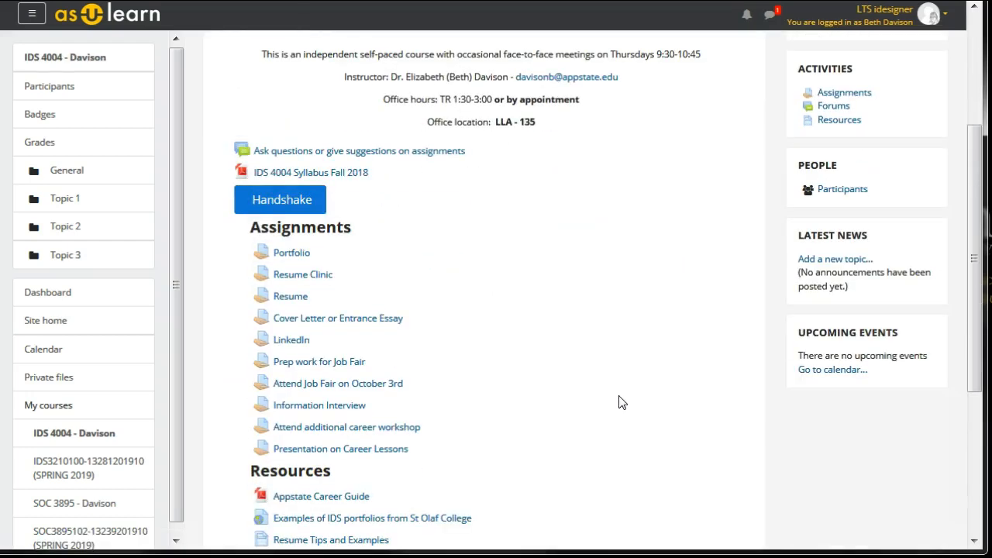
scroll(620, 402, up, 5)
- Return to the dashboard and show the Fall 2016-Summer II 2017 courses under My AsULearn Sites
click(232, 96)
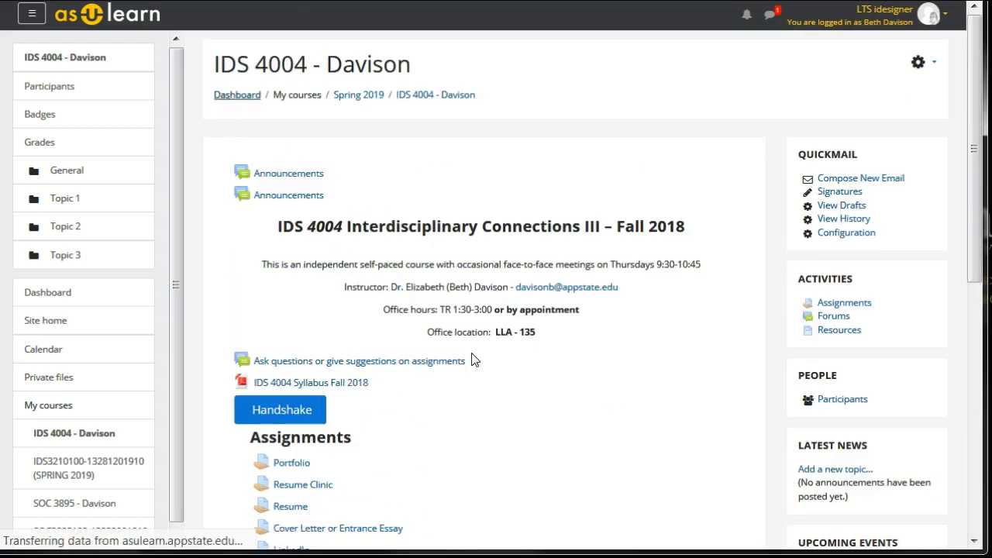
scroll(379, 345, down, 5)
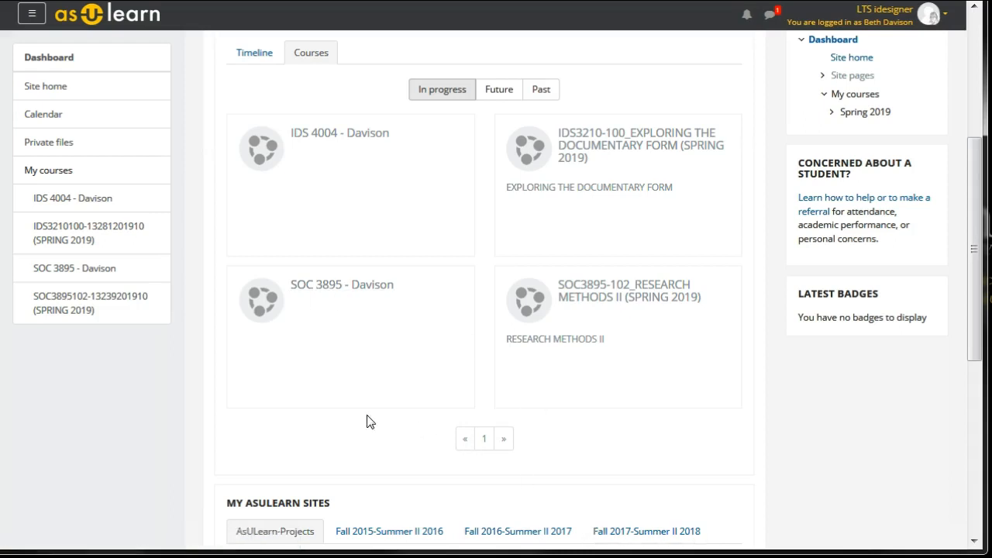
scroll(367, 419, down, 2)
scroll(368, 421, down, 2)
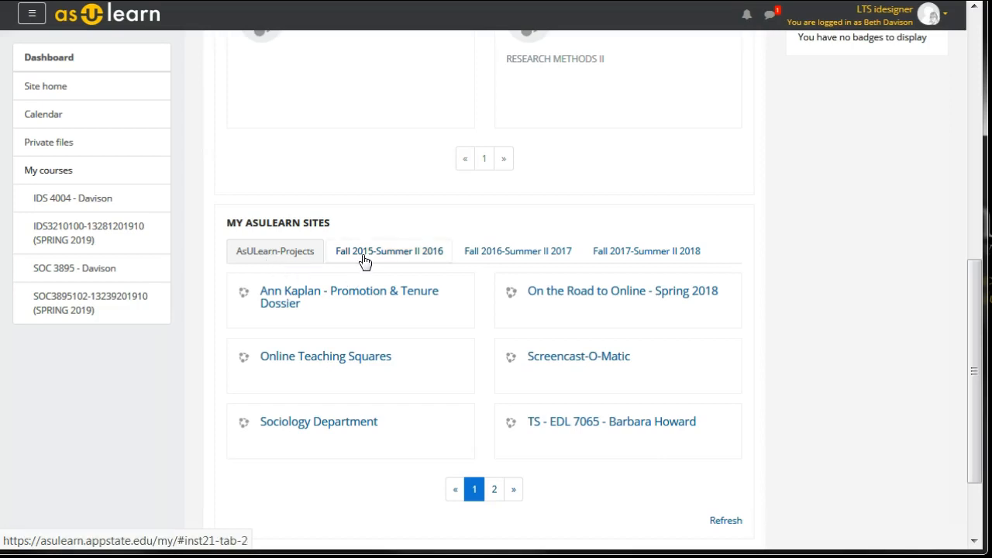
click(480, 261)
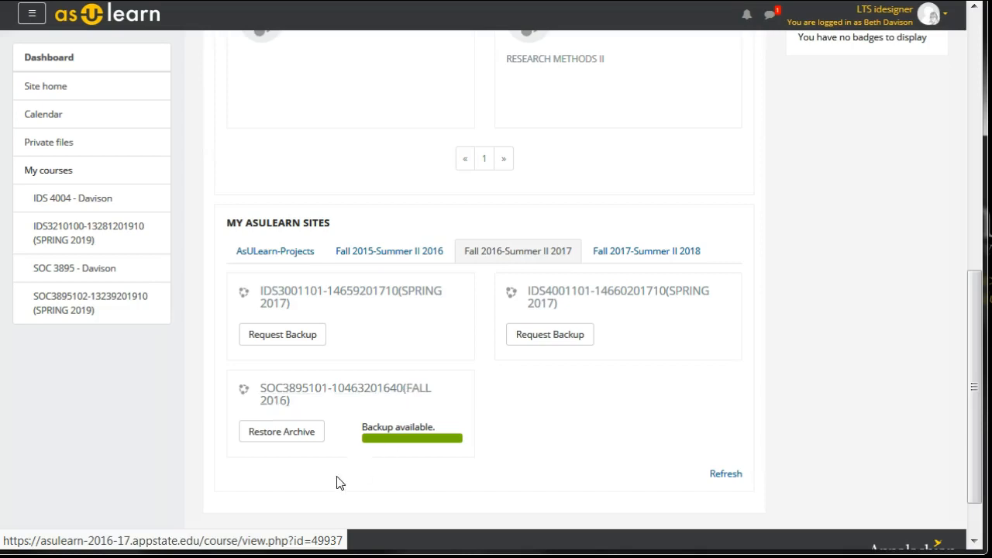
click(263, 439)
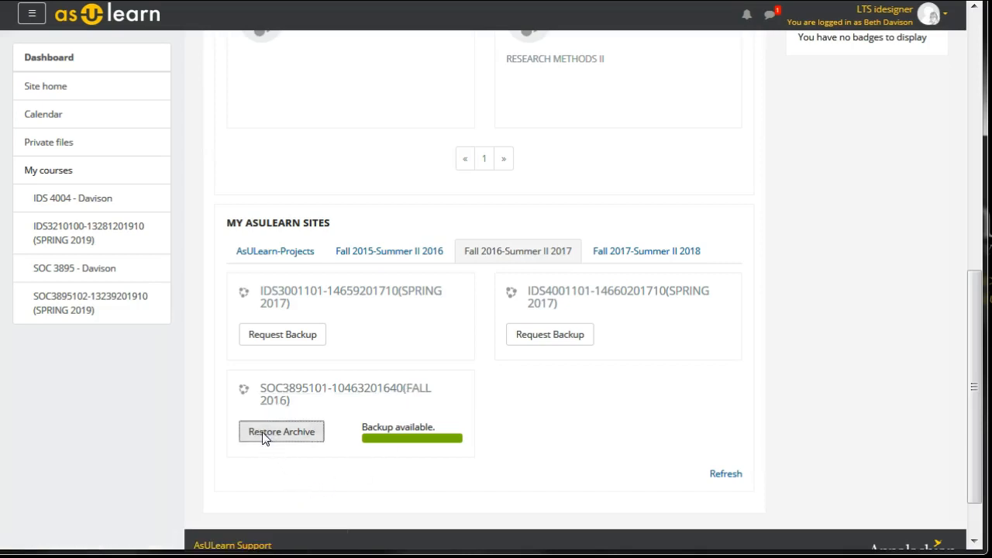
click(585, 80)
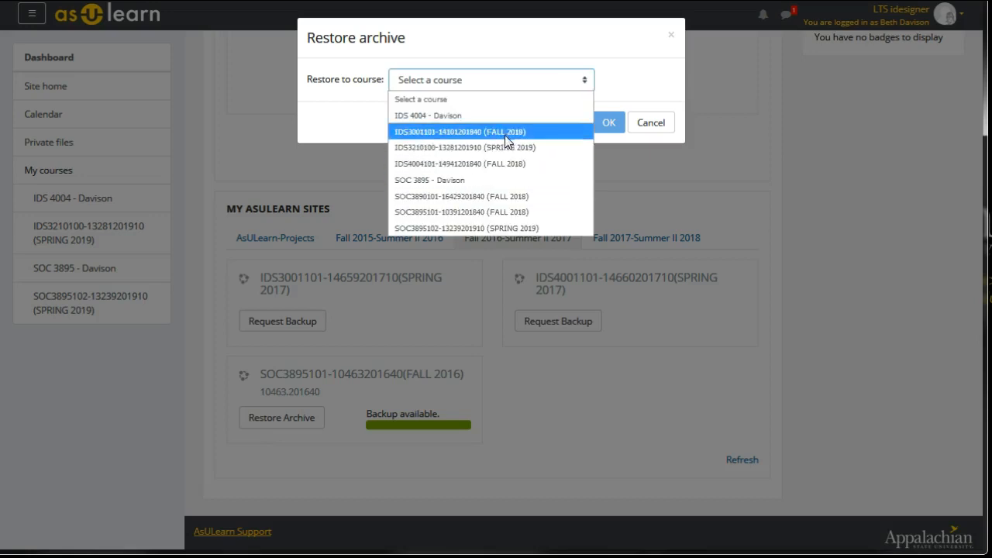
click(452, 181)
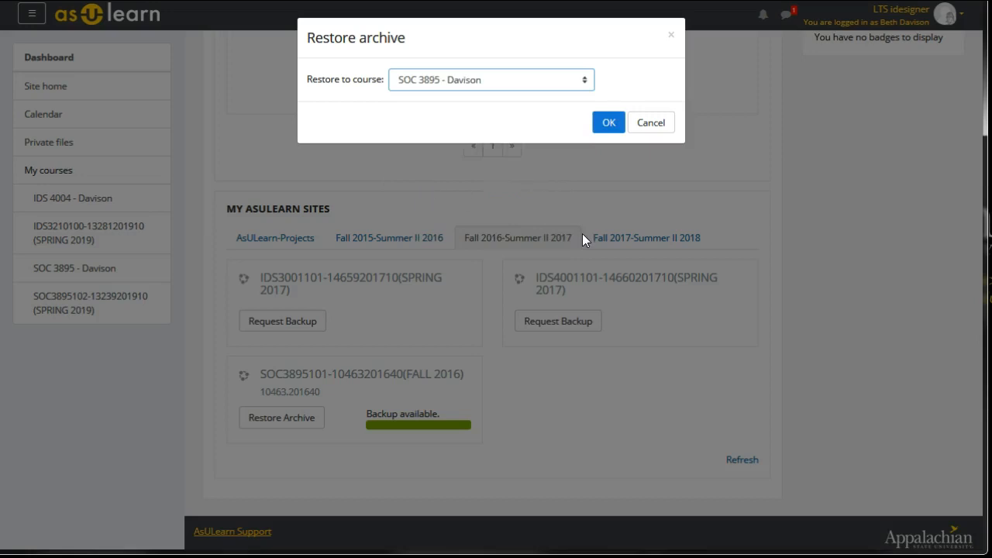
click(612, 127)
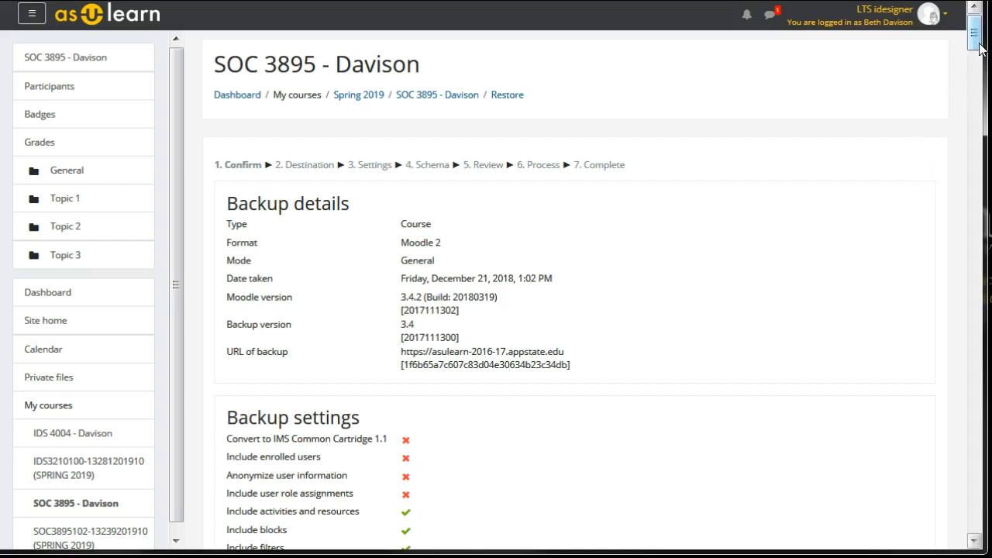
- Confirm the backup details, choose to merge the backup into this course, and accept the default restore settings
drag(977, 48, 969, 547)
click(904, 452)
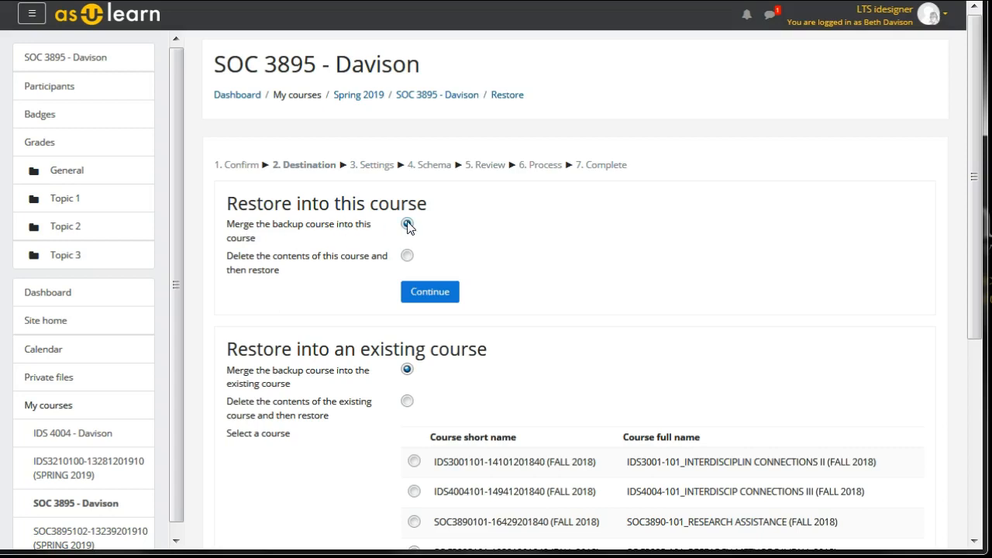
click(431, 294)
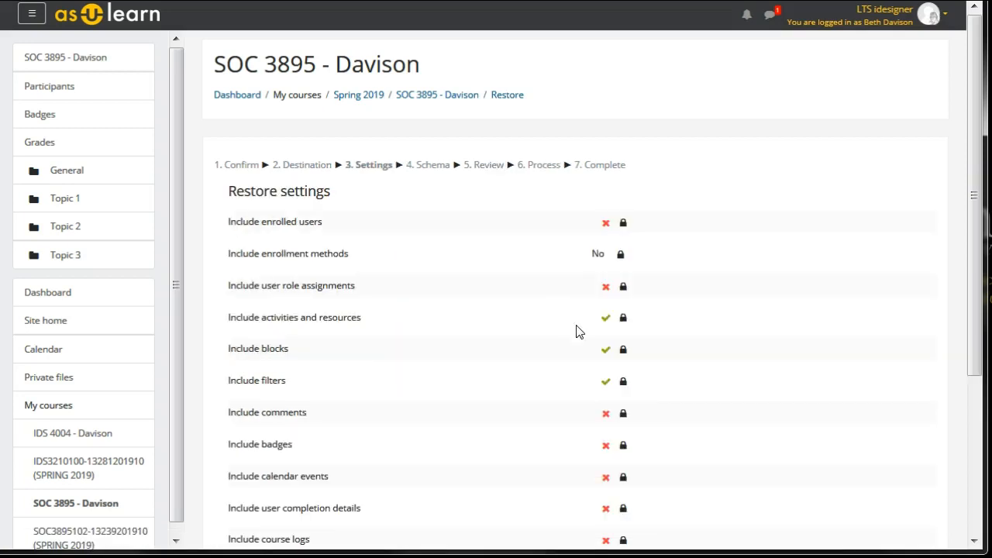
drag(977, 92, 984, 298)
click(924, 425)
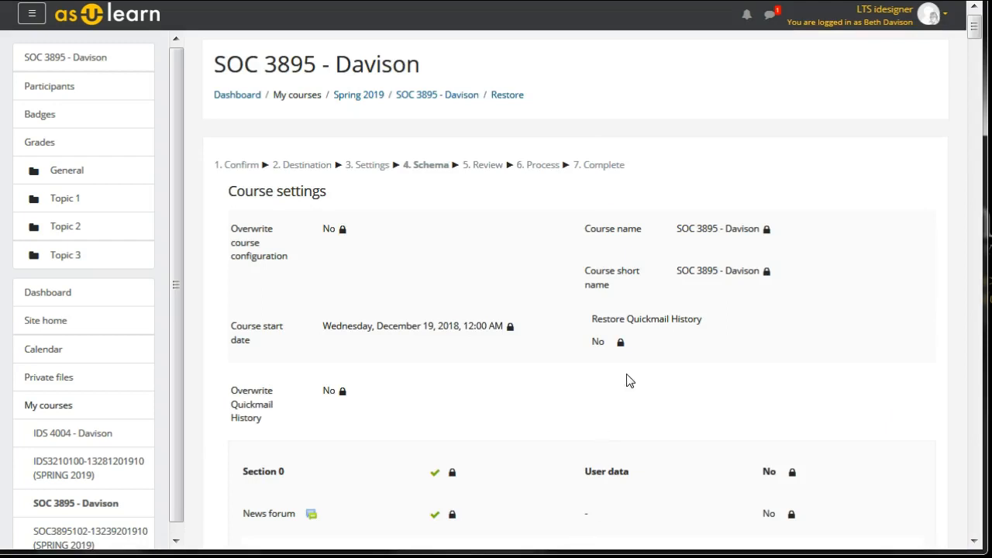
- Check the course settings and sections in the restore schema and proceed to the review with the defaults
scroll(627, 376, down, 3)
scroll(628, 380, down, 3)
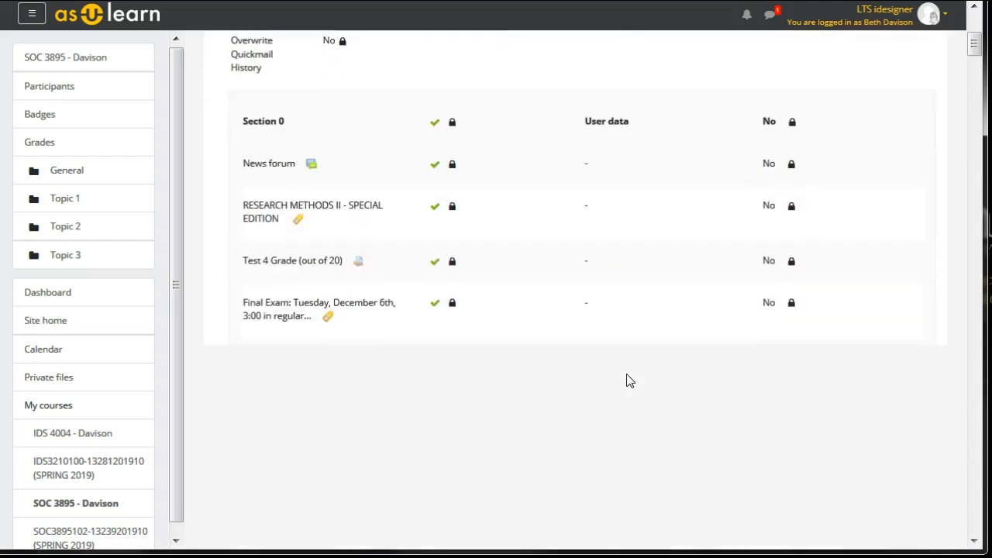
drag(977, 47, 975, 531)
click(917, 420)
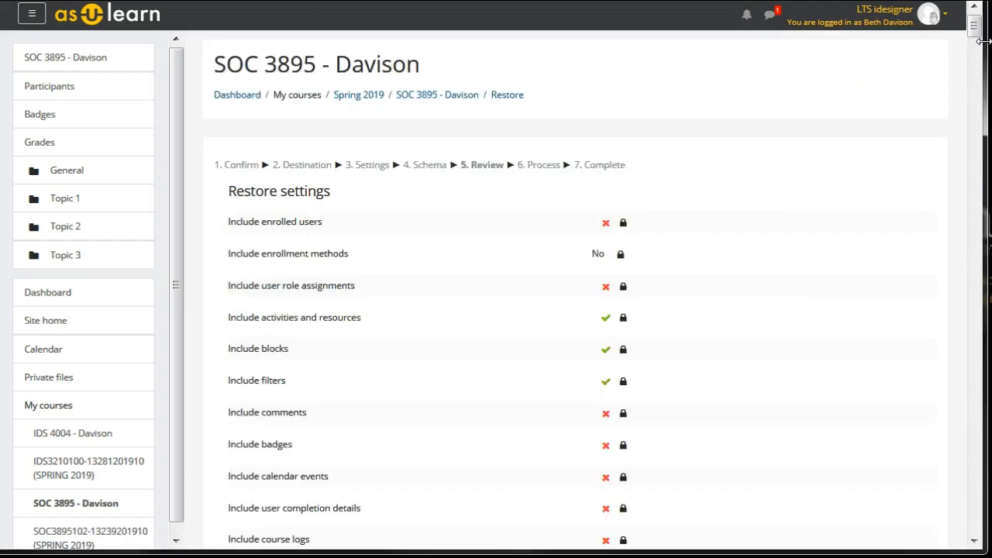
- Perform the restore from the end of the review and continue to the restored SOC 3895 course
drag(975, 31, 963, 531)
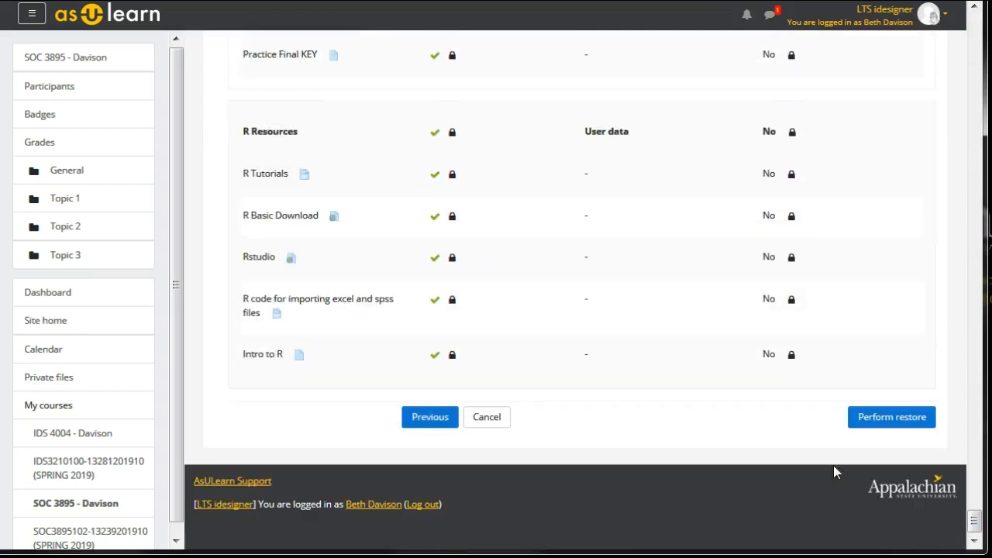
click(861, 419)
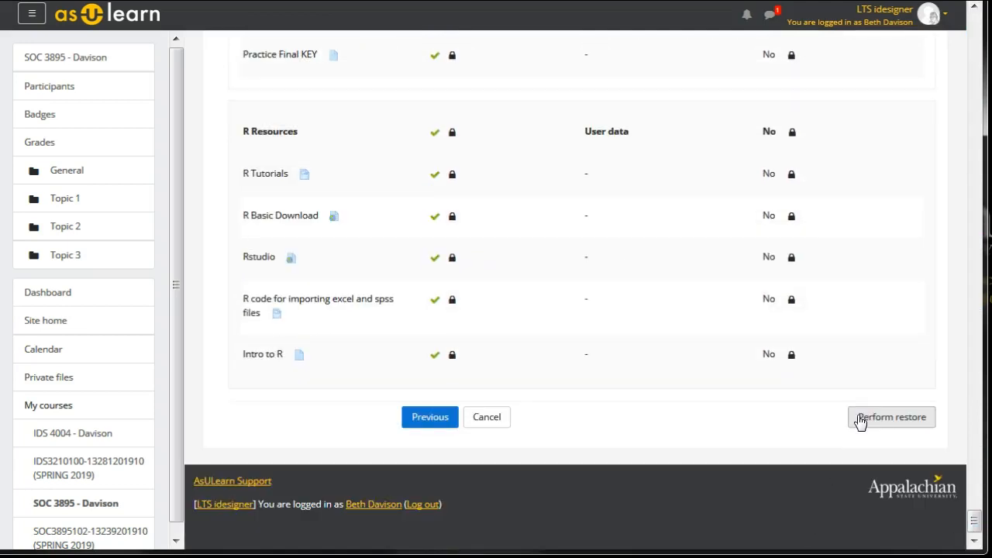
click(861, 420)
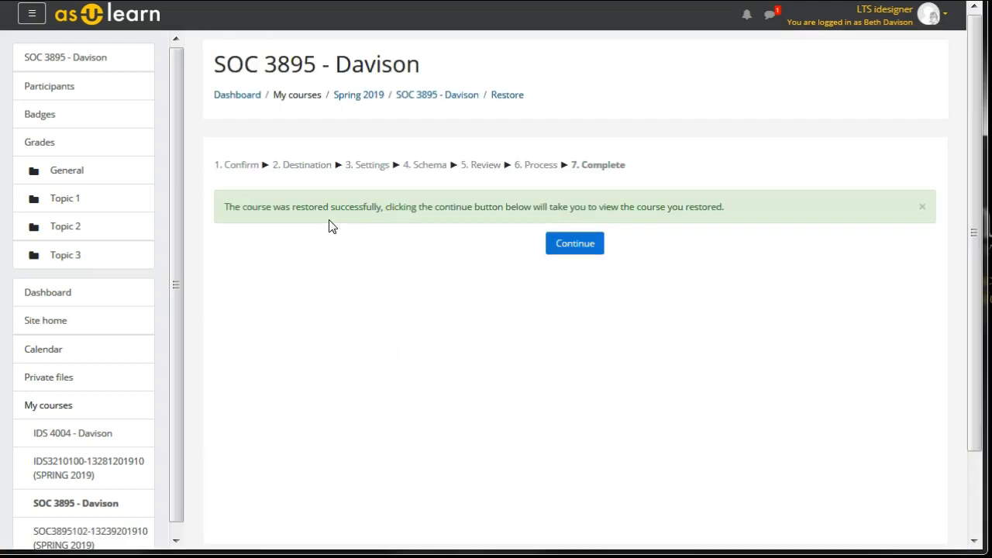
click(564, 251)
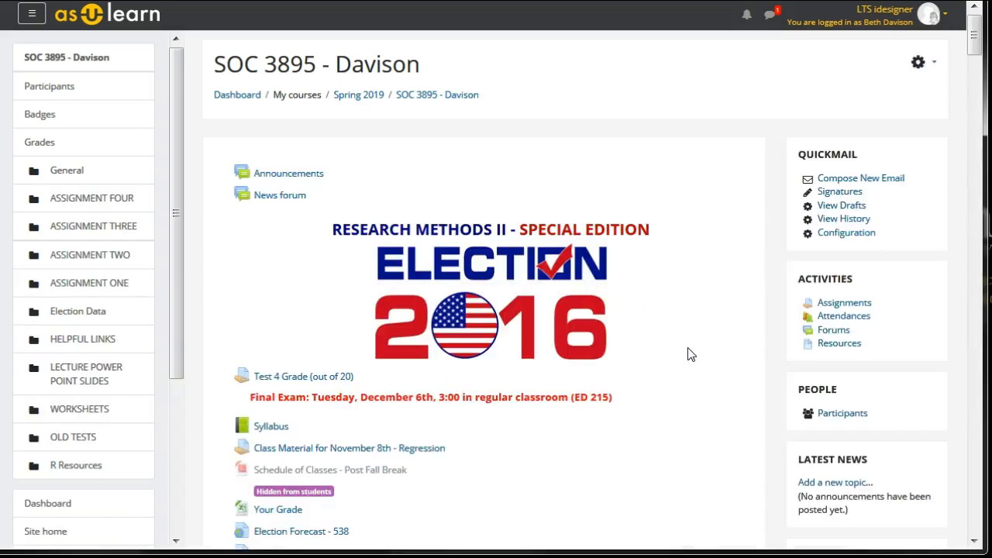
- Return to the dashboard and show the Fall 2017-Summer II 2018 courses under My AsULearn Sites
click(235, 96)
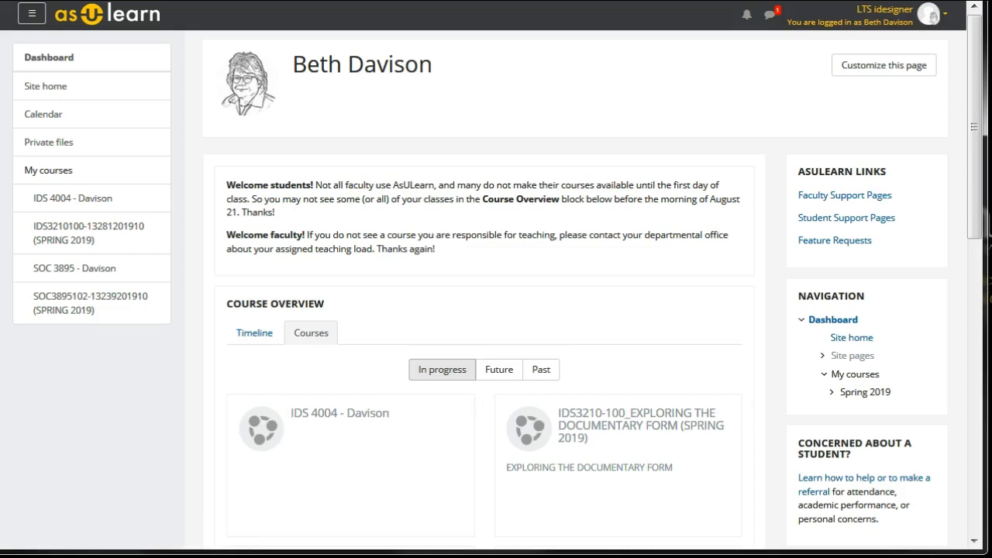
drag(974, 96, 972, 377)
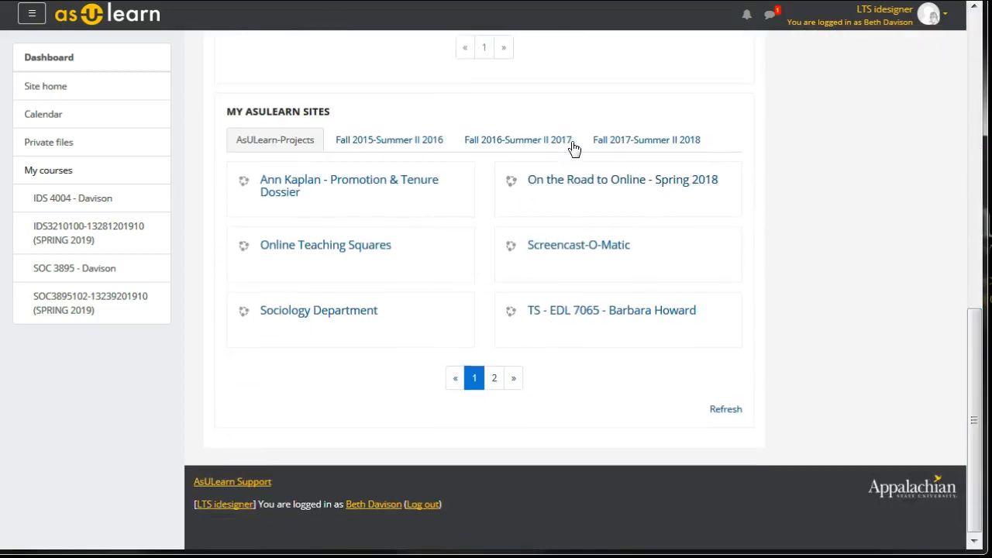
click(627, 143)
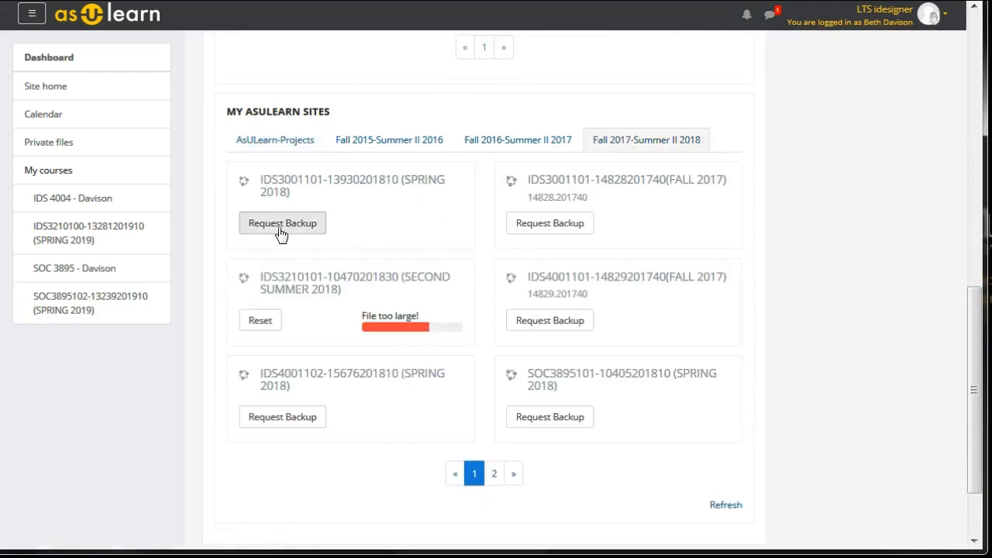